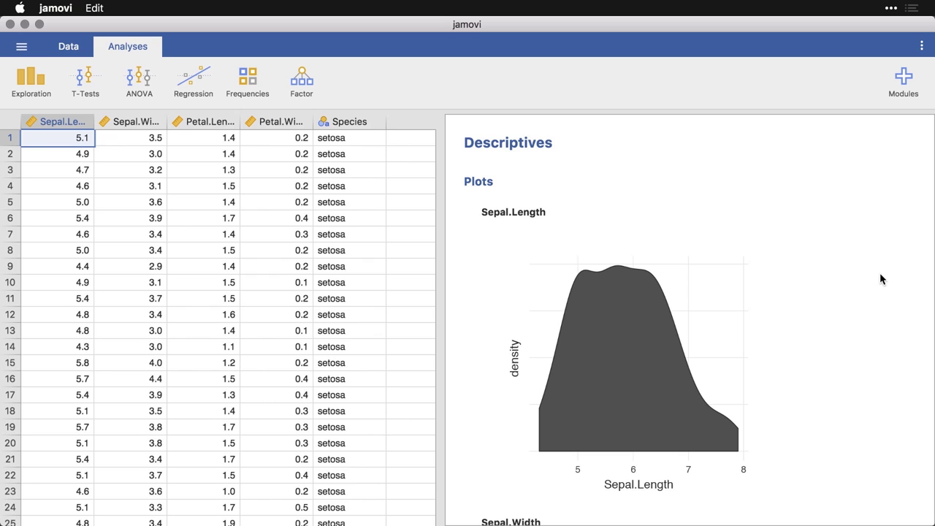
- Open the first Descriptives analysis's settings and expand its Plots section
left_click(642, 343)
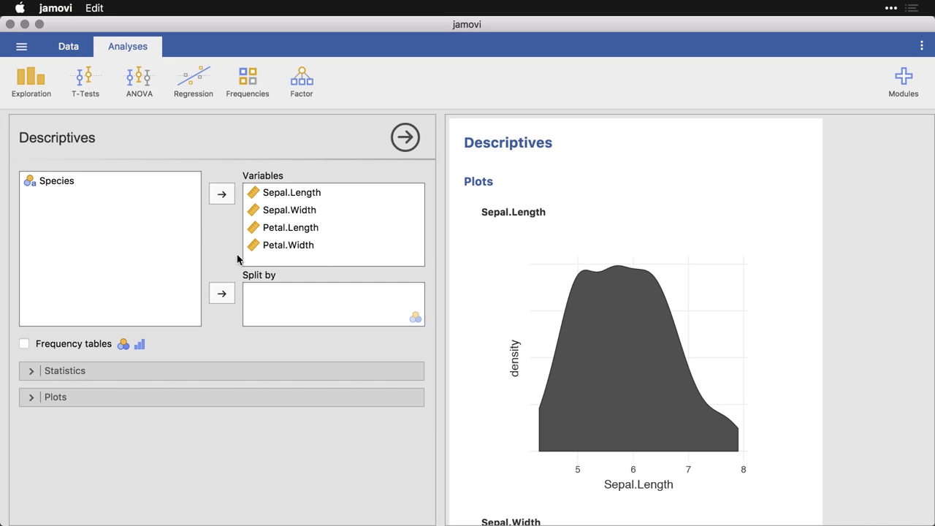
left_click(31, 397)
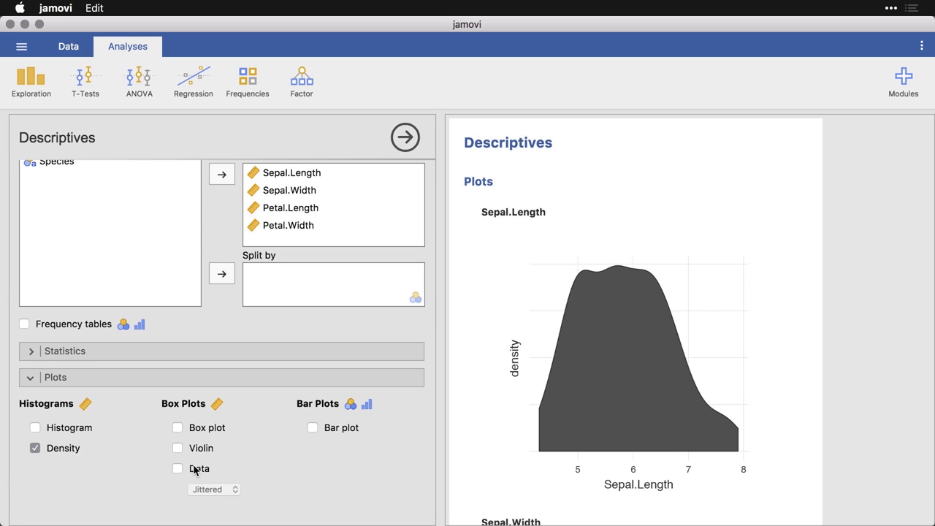
- Tick Box plot so each iris measurement gets a box plot, then review the results
left_click(180, 429)
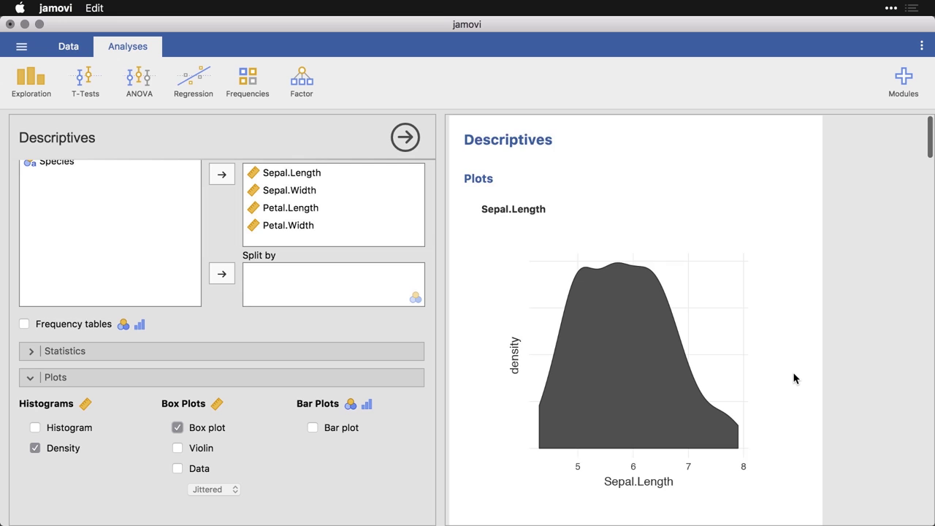
scroll(795, 379, "down", 9)
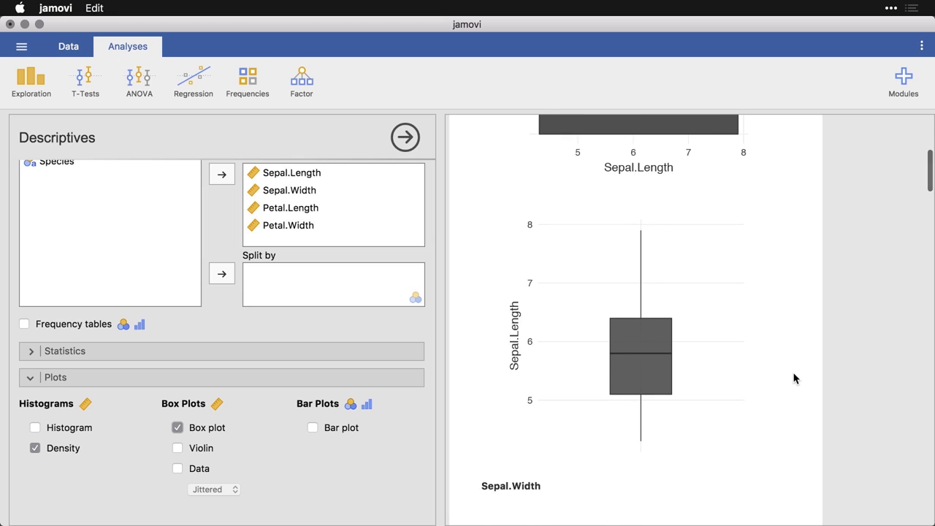
scroll(794, 378, "down", 10)
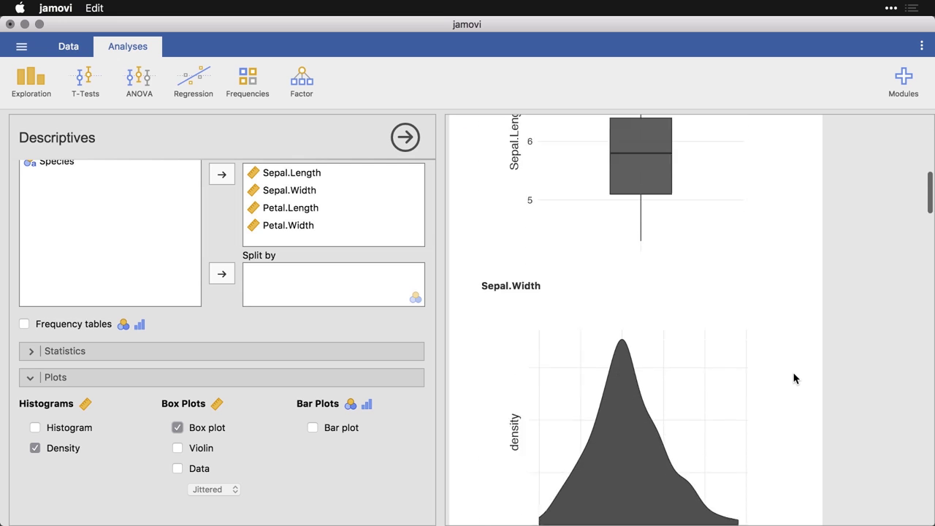
scroll(795, 378, "down", 7)
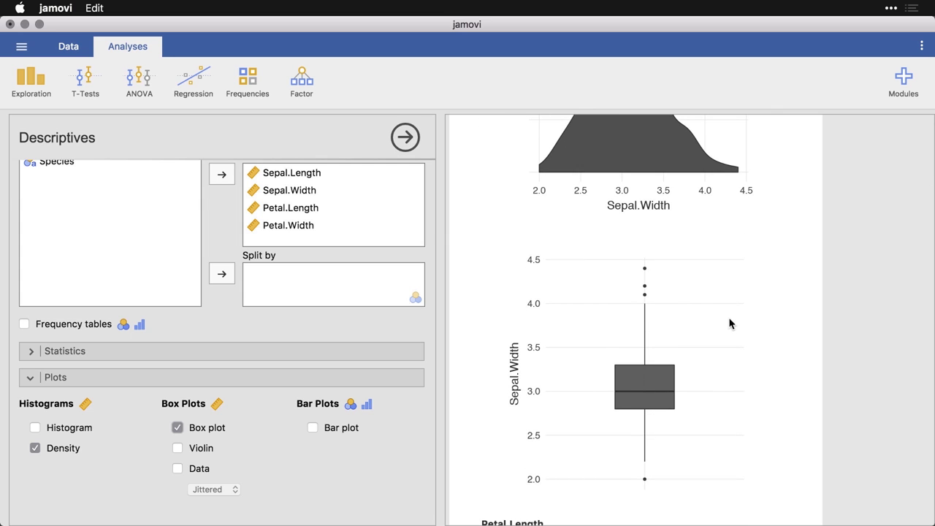
scroll(707, 442, "up", 5)
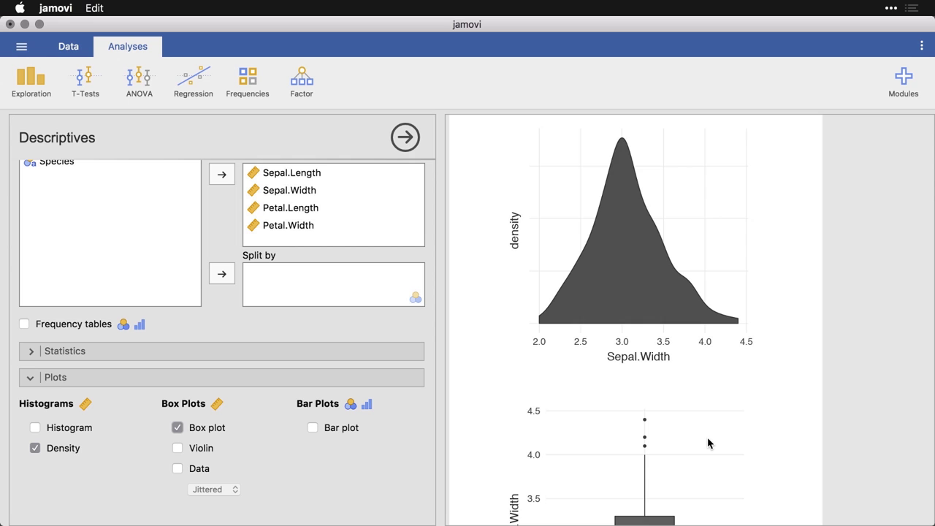
scroll(707, 442, "down", 10)
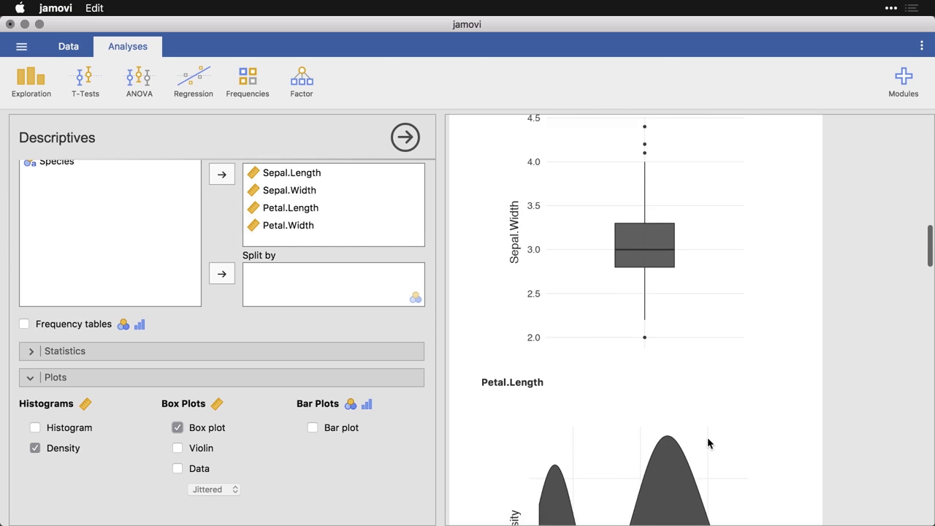
scroll(707, 443, "down", 13)
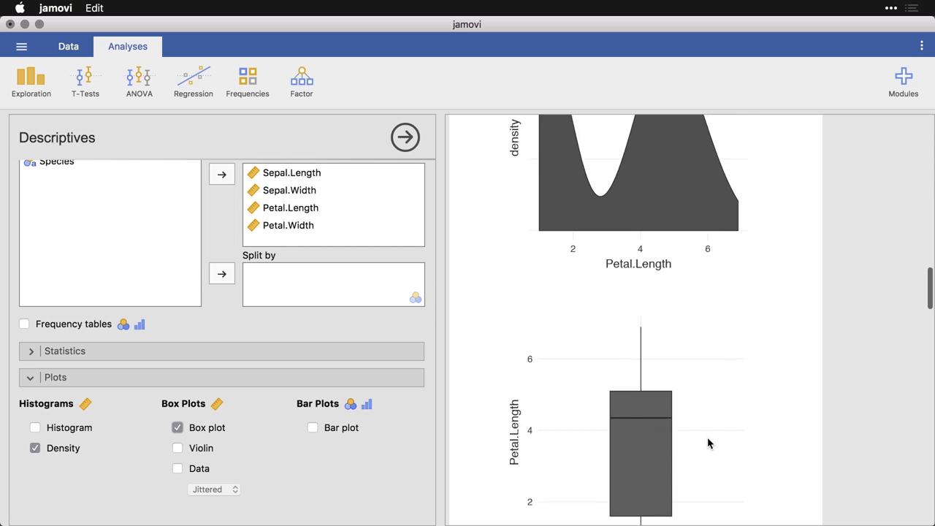
scroll(707, 442, "down", 3)
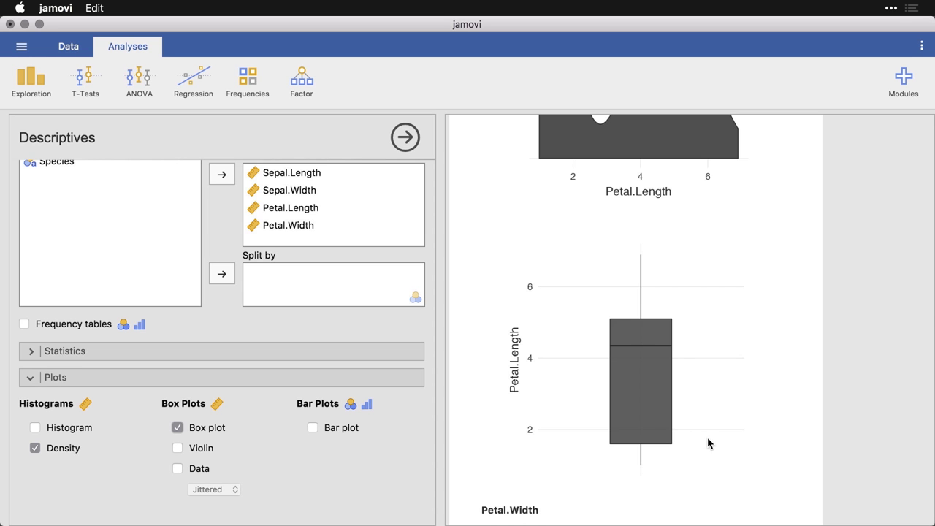
scroll(707, 443, "down", 11)
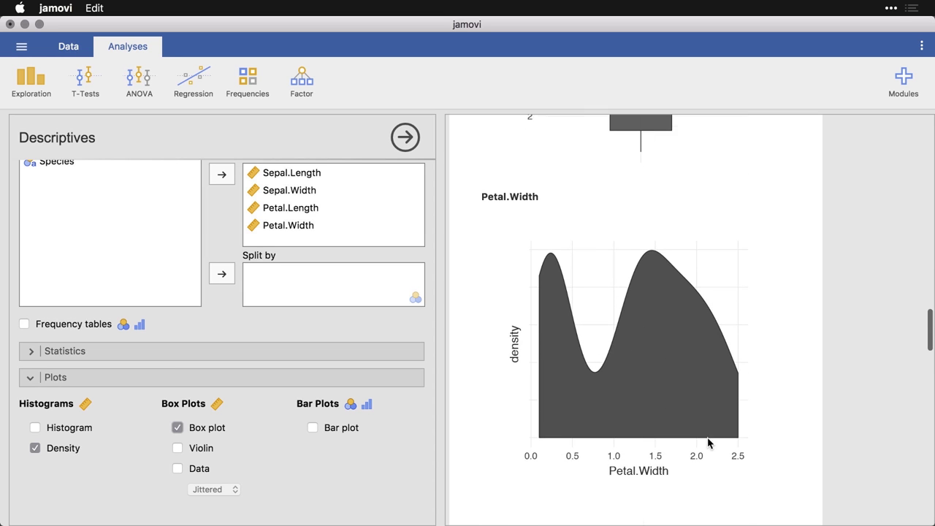
scroll(707, 443, "down", 9)
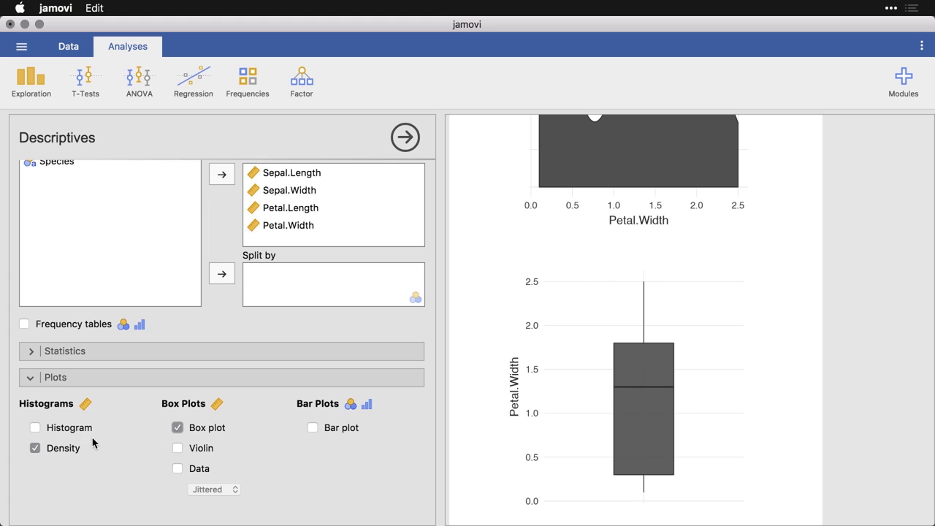
- Untick Density for the first analysis, close its settings, and scroll to the Species-split output
left_click(35, 449)
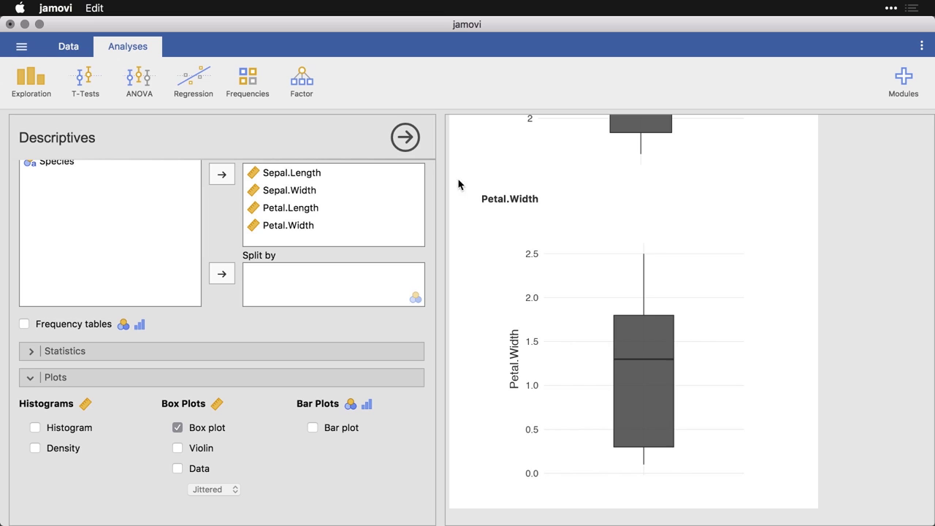
left_click(405, 138)
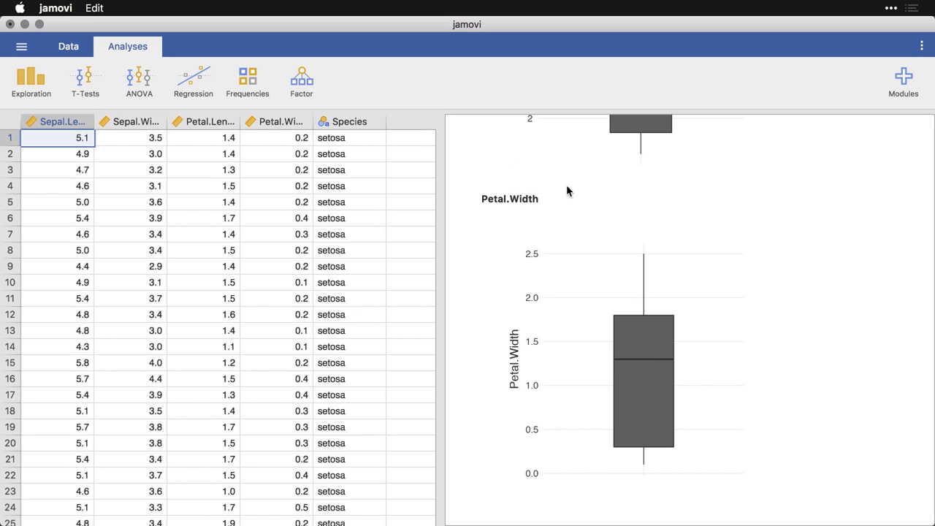
scroll(852, 308, "down", 1)
scroll(852, 304, "down", 10)
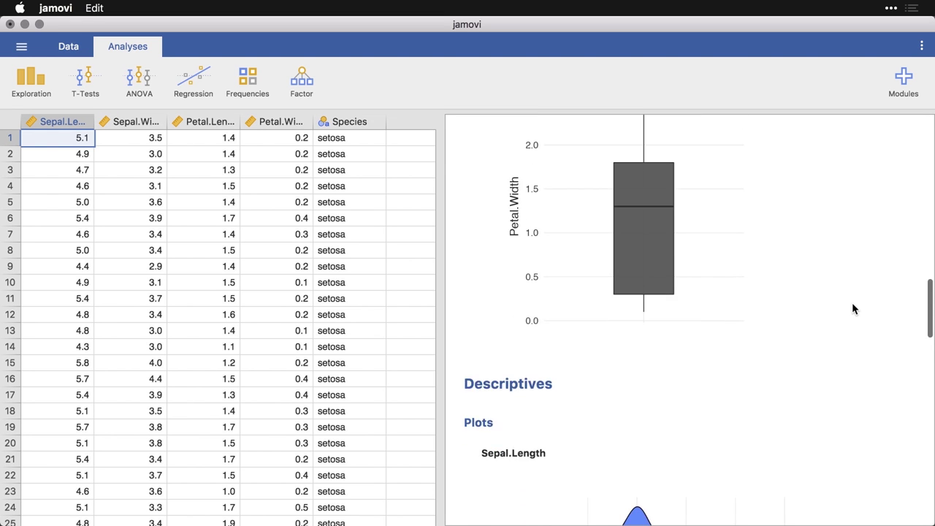
scroll(853, 303, "down", 2)
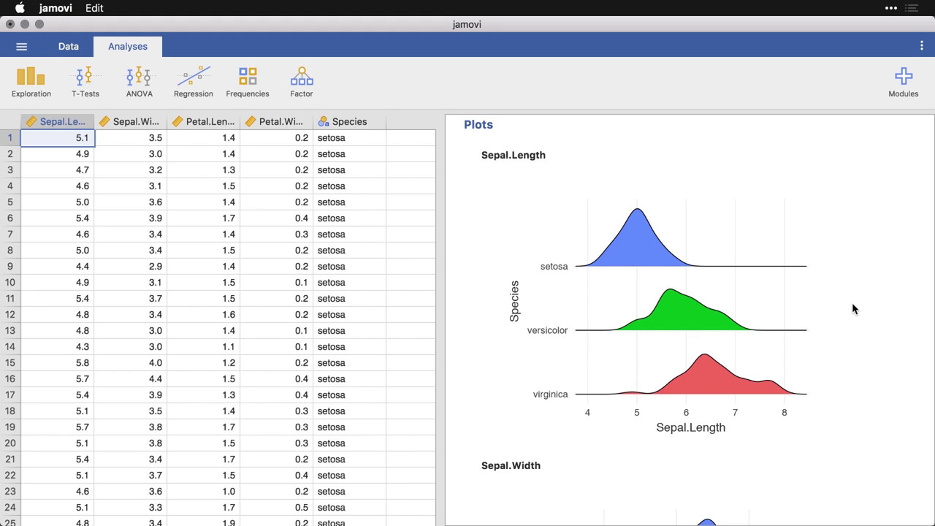
- In the Species-split Descriptives settings, tick Box plot and review the per-species box plots
left_click(637, 250)
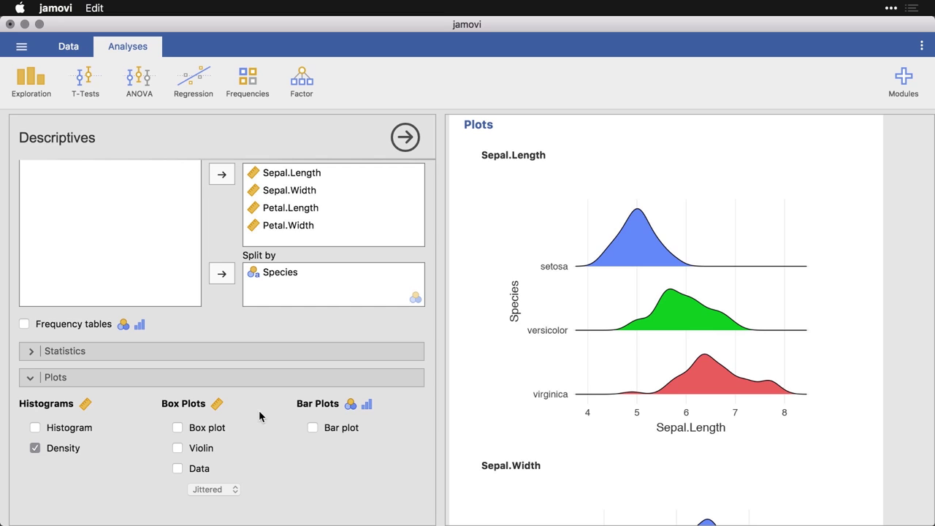
left_click(178, 428)
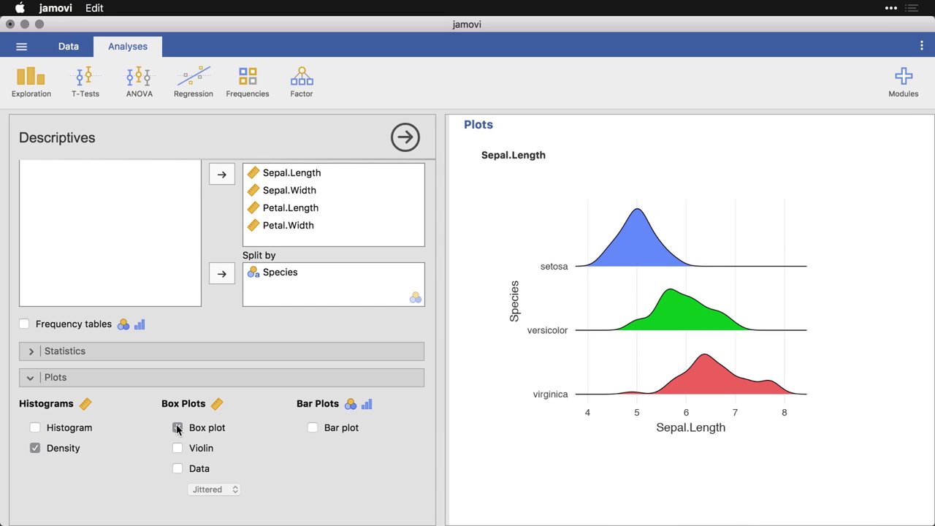
scroll(570, 378, "down", 5)
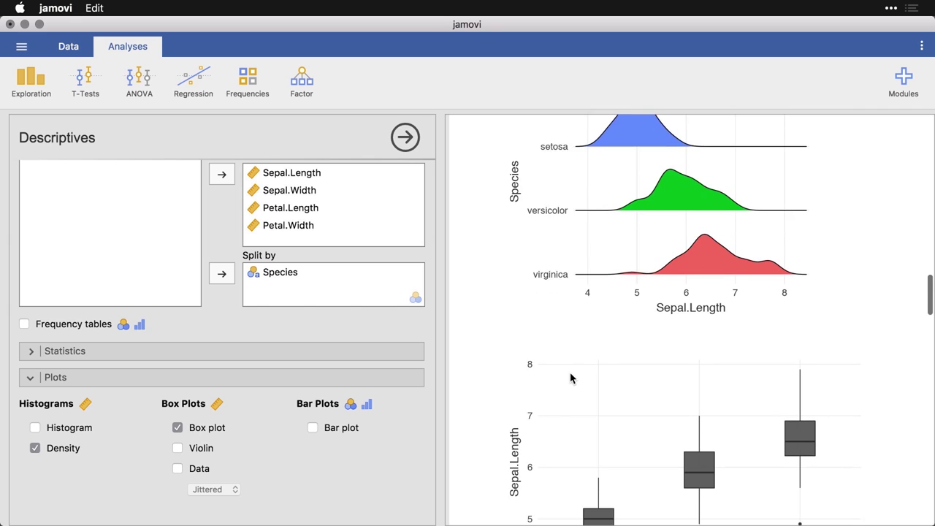
scroll(570, 378, "down", 2)
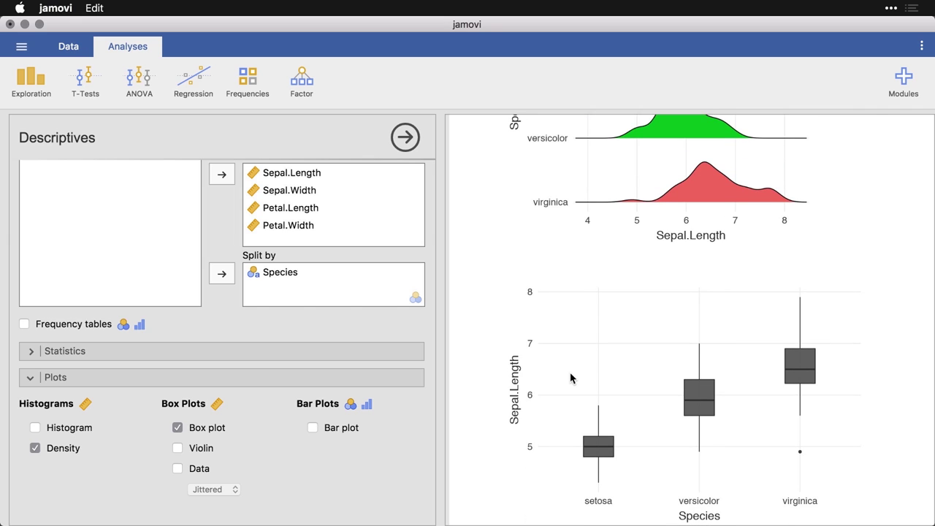
scroll(570, 377, "down", 2)
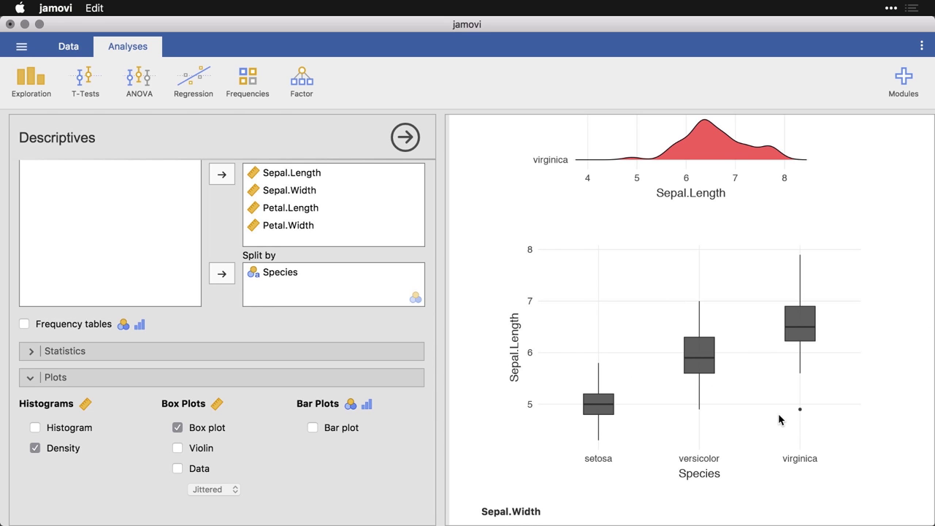
scroll(779, 420, "down", 10)
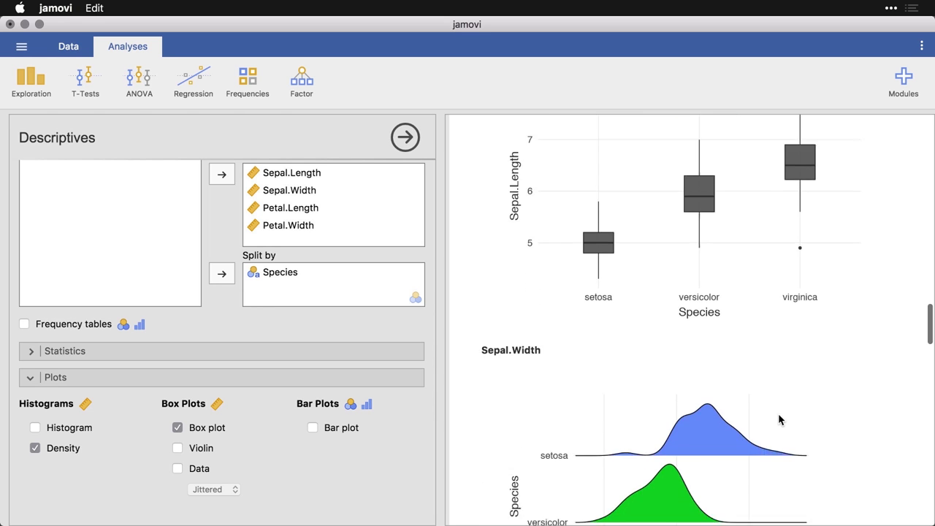
scroll(780, 423, "down", 5)
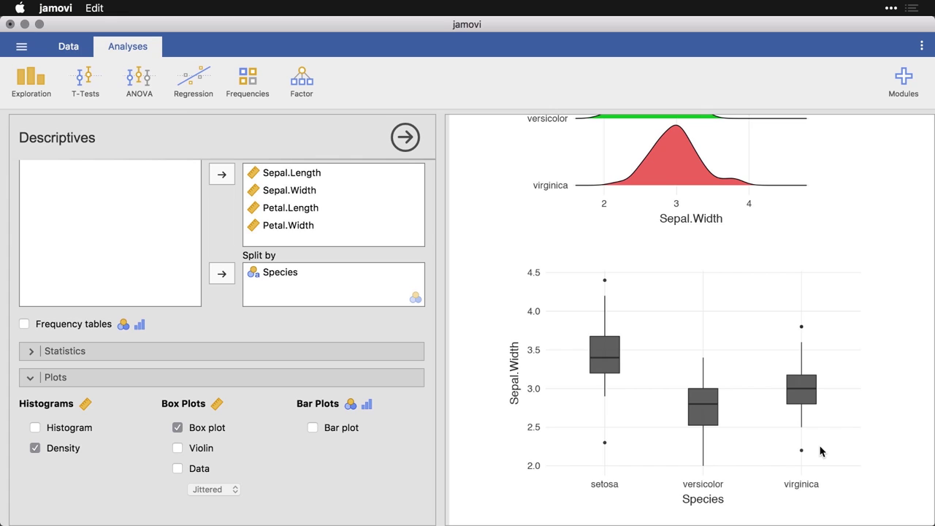
- Untick Density in the Species-split analysis, leaving only box plots, and scroll back to the top
left_click(34, 448)
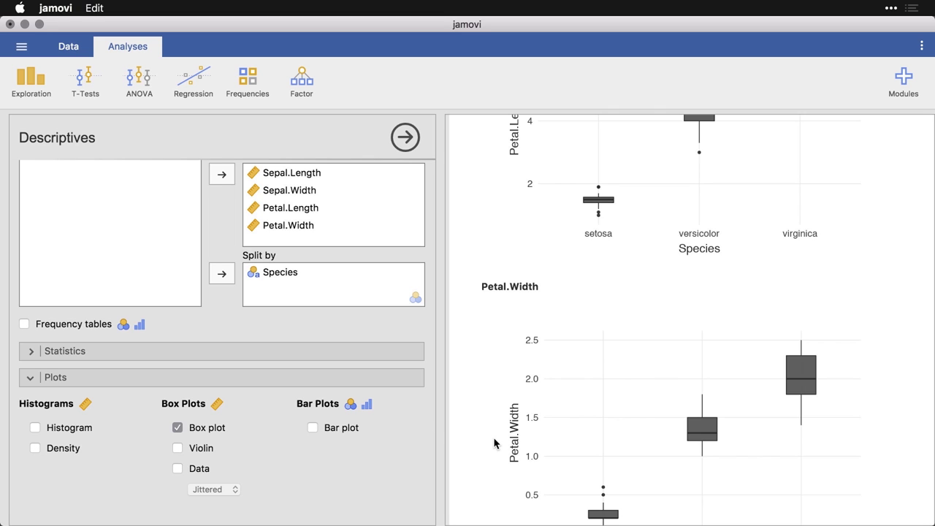
scroll(494, 439, "down", 2)
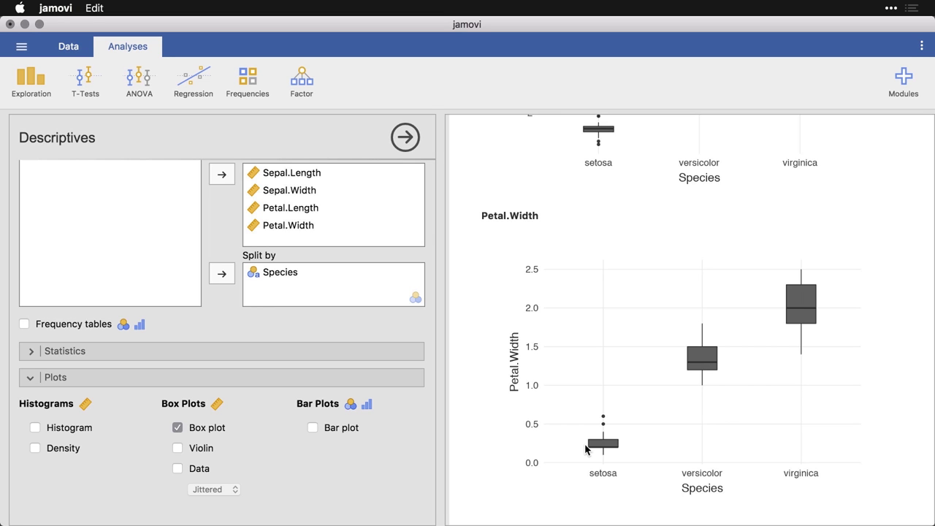
scroll(585, 449, "up", 6)
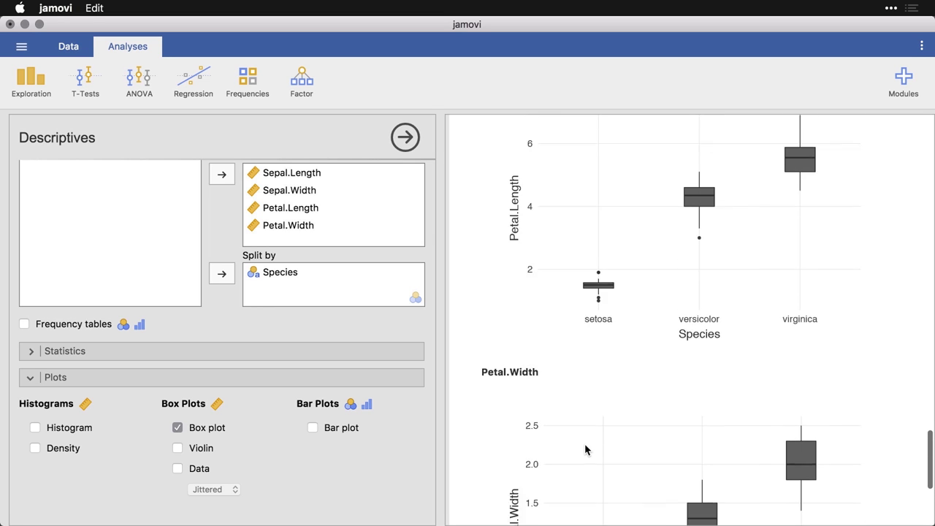
scroll(584, 448, "up", 1)
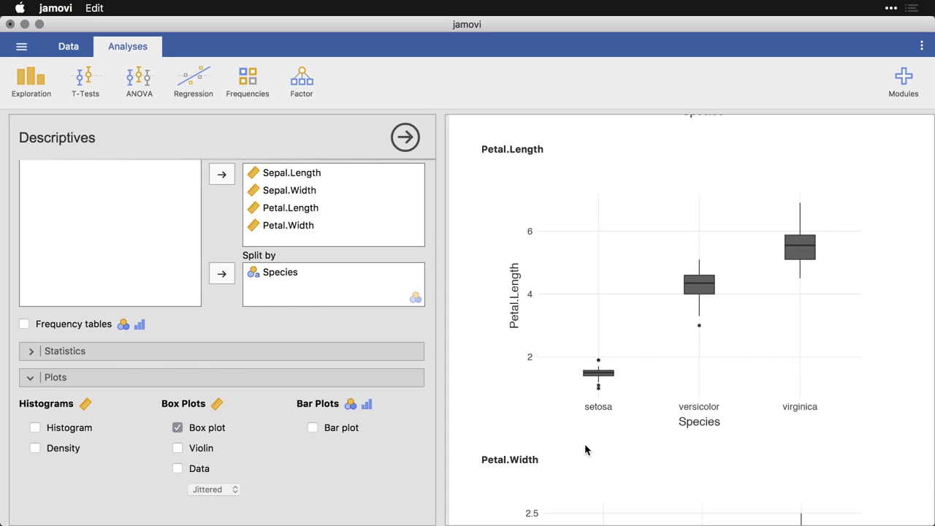
scroll(585, 447, "down", 6)
scroll(585, 448, "up", 12)
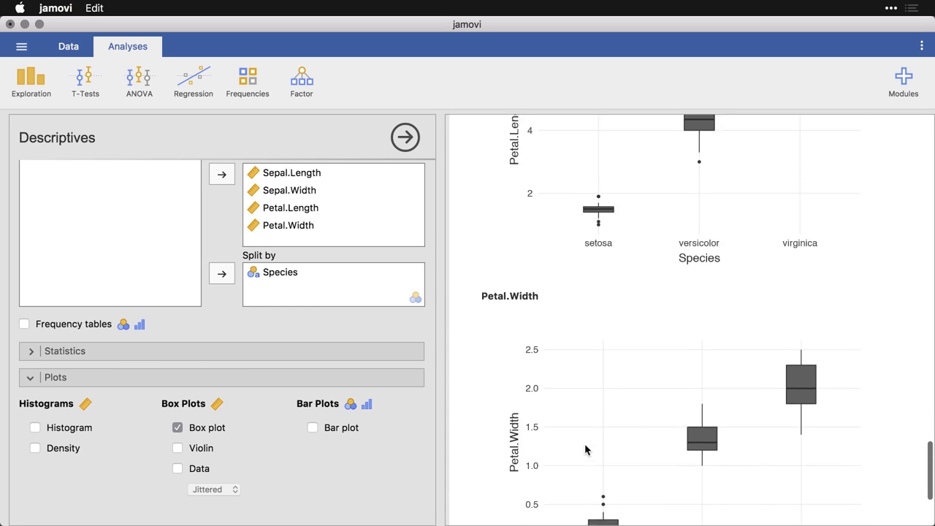
scroll(585, 449, "up", 10)
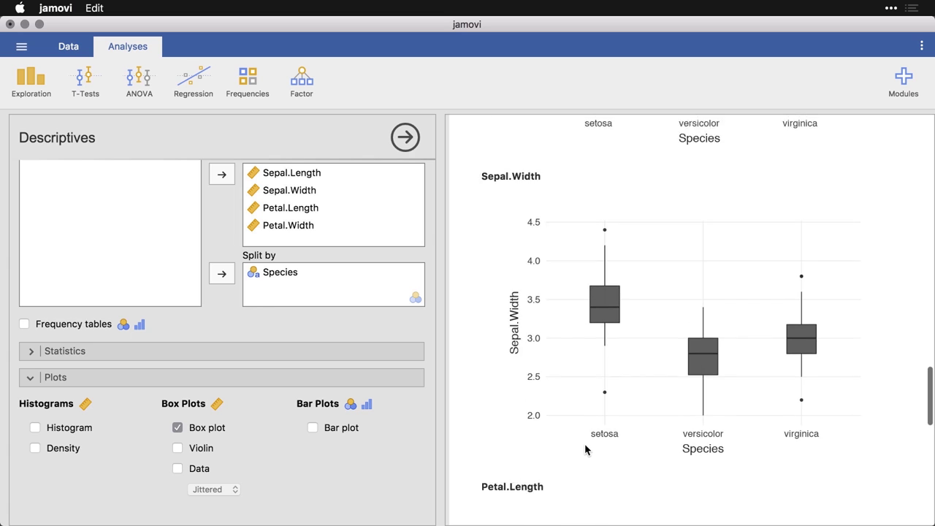